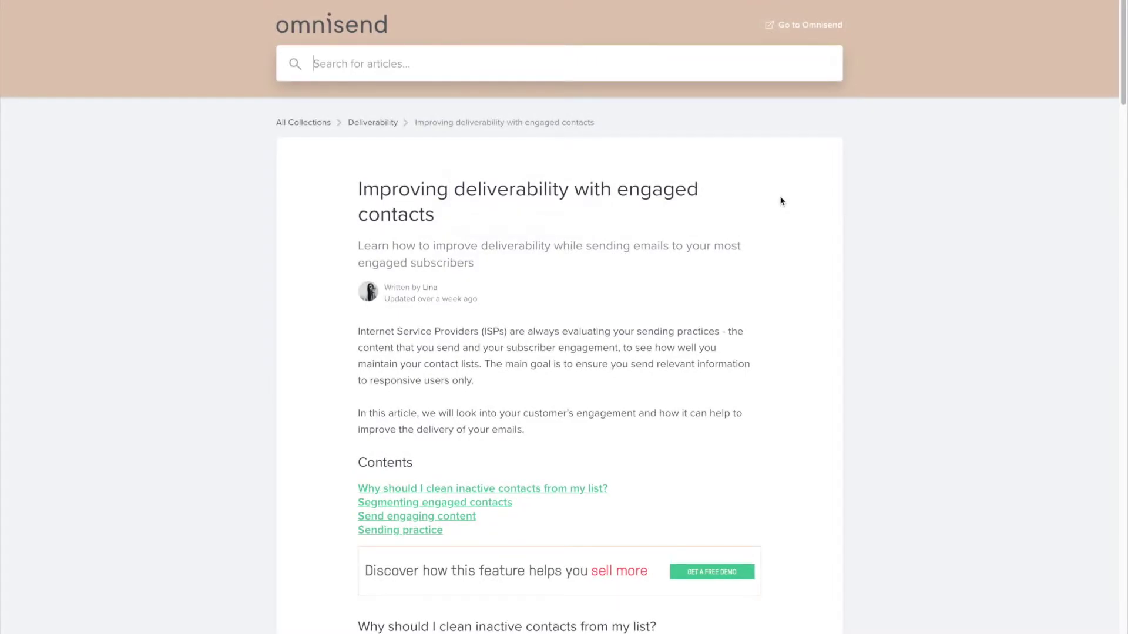
- Scroll through the Omnisend Help Center article
scroll(780, 202, "down", 10)
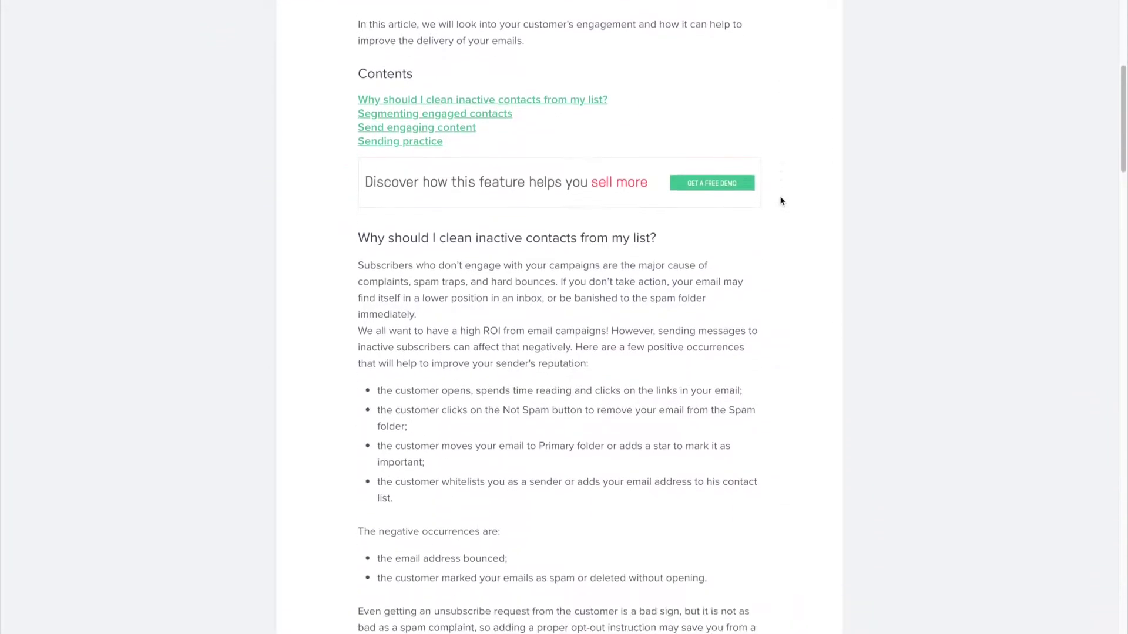
scroll(780, 201, "down", 19)
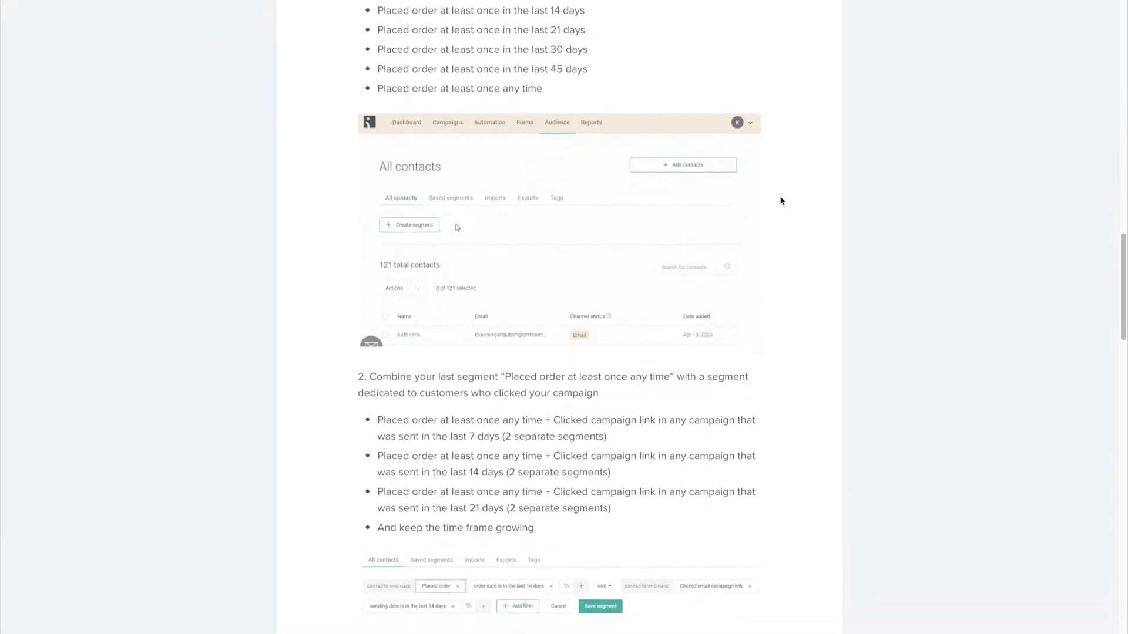
scroll(780, 201, "down", 3)
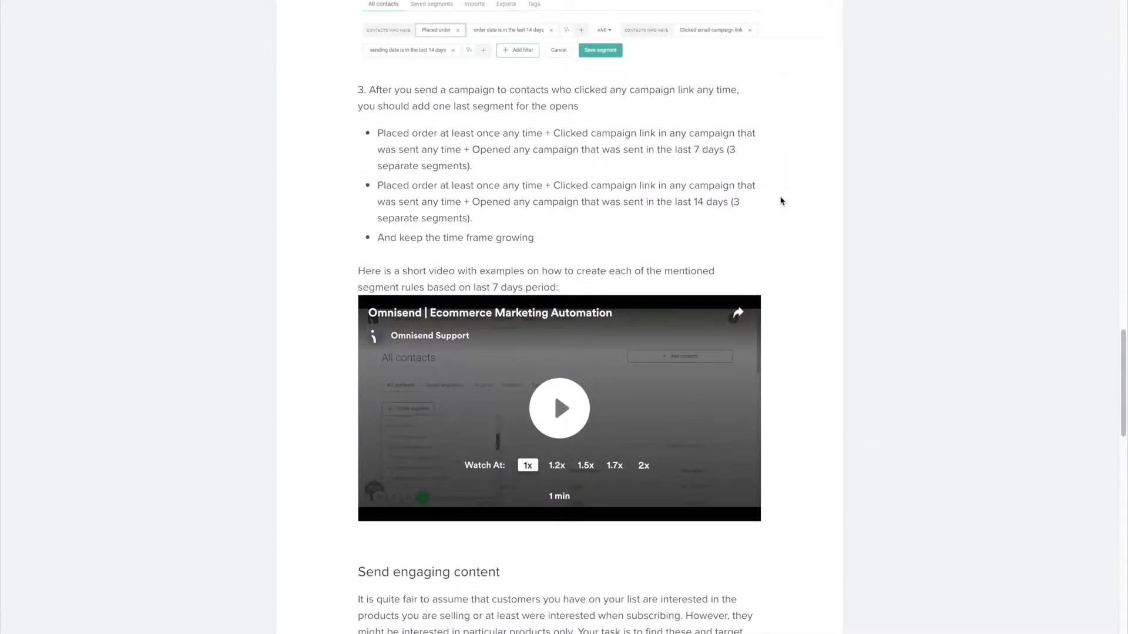
scroll(780, 202, "up", 20)
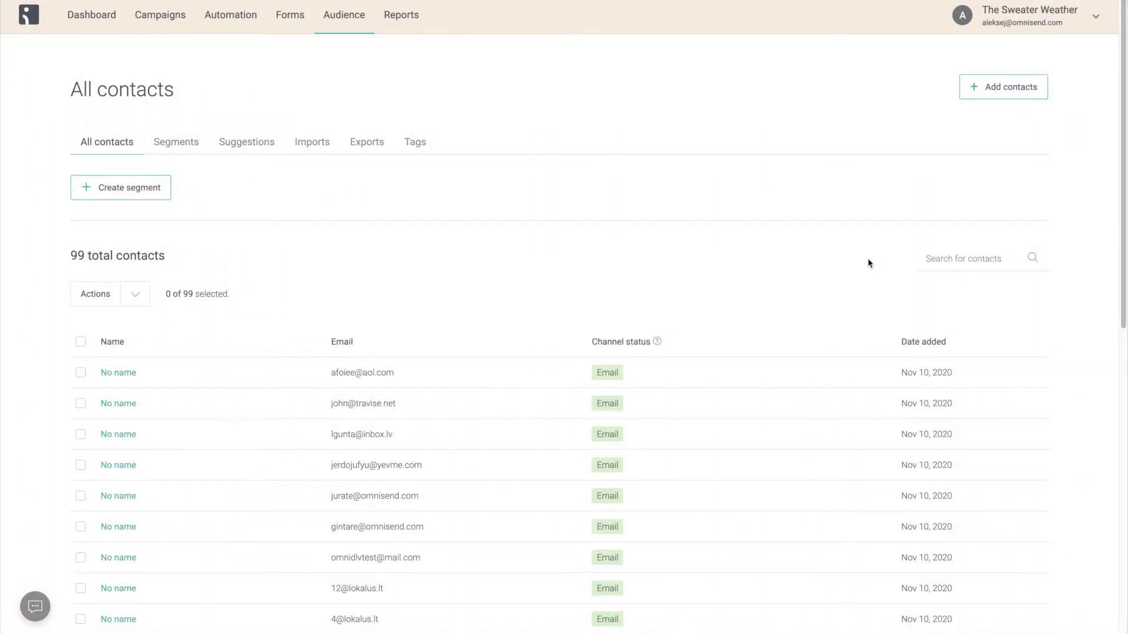
- Create a new All contacts export under Audience > Exports and download the finished CSV
scroll(868, 262, "down", 4)
scroll(868, 263, "down", 2)
scroll(868, 263, "up", 5)
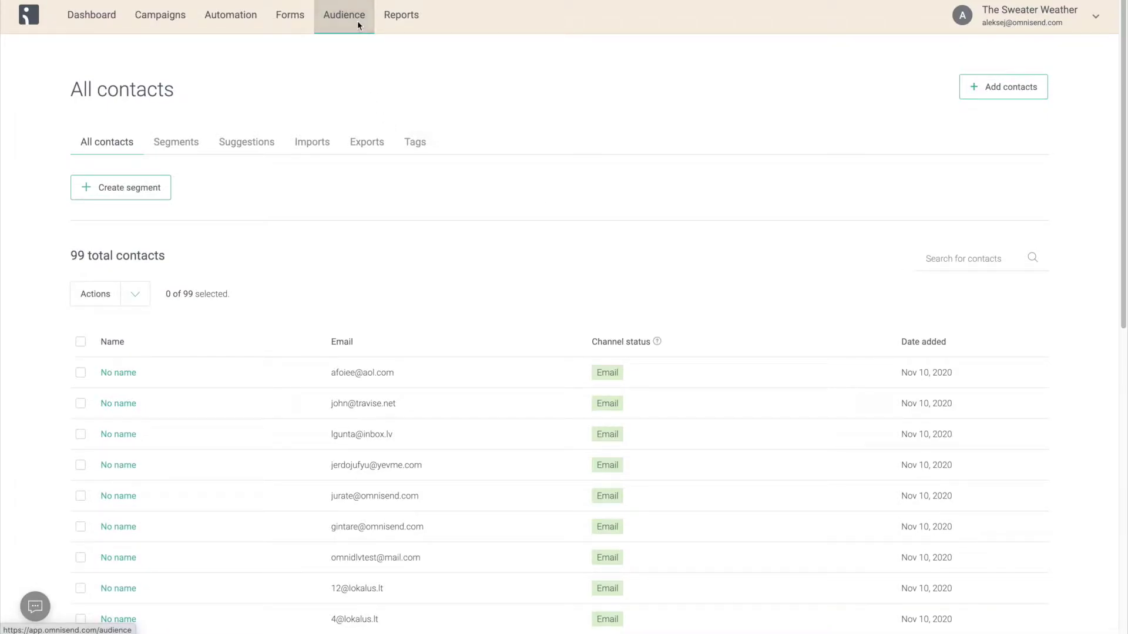
left_click(382, 146)
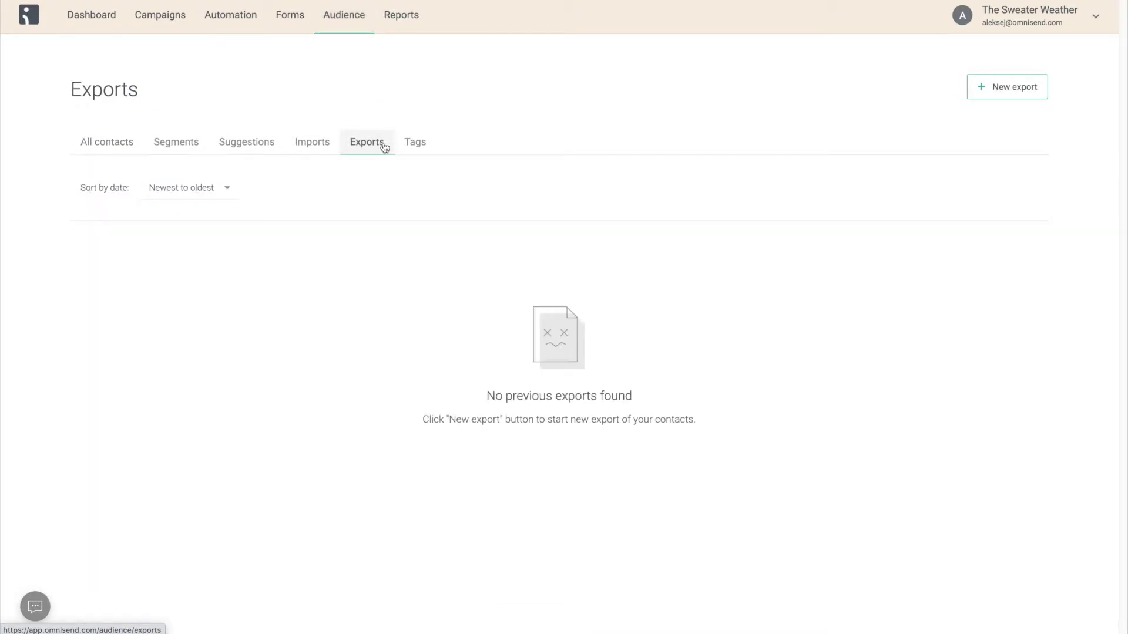
left_click(991, 85)
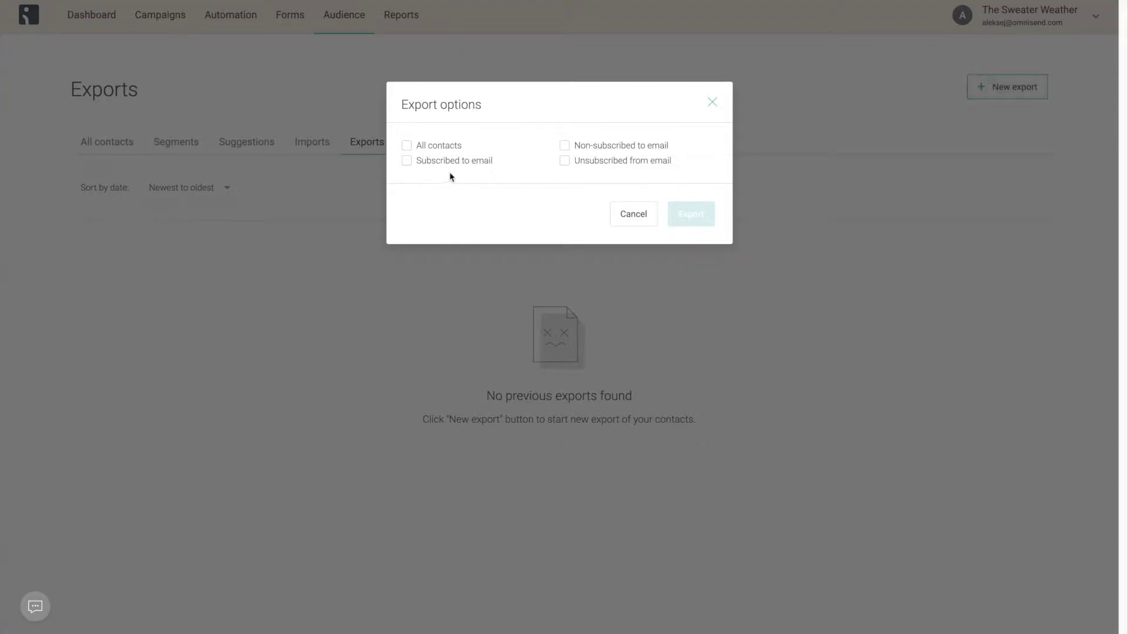
left_click(432, 148)
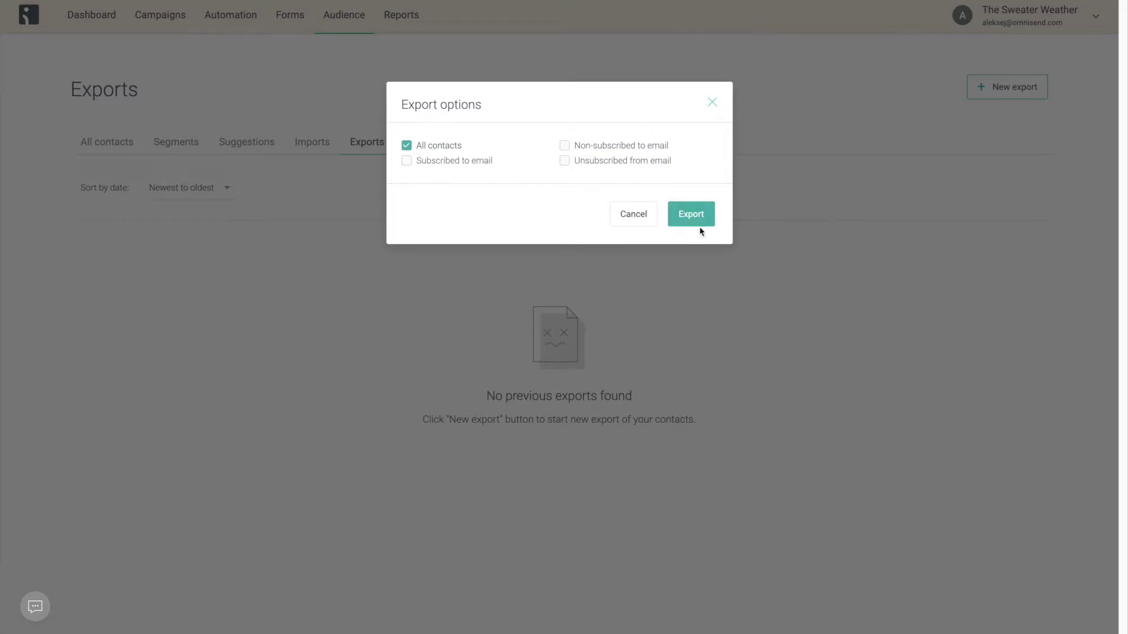
left_click(699, 227)
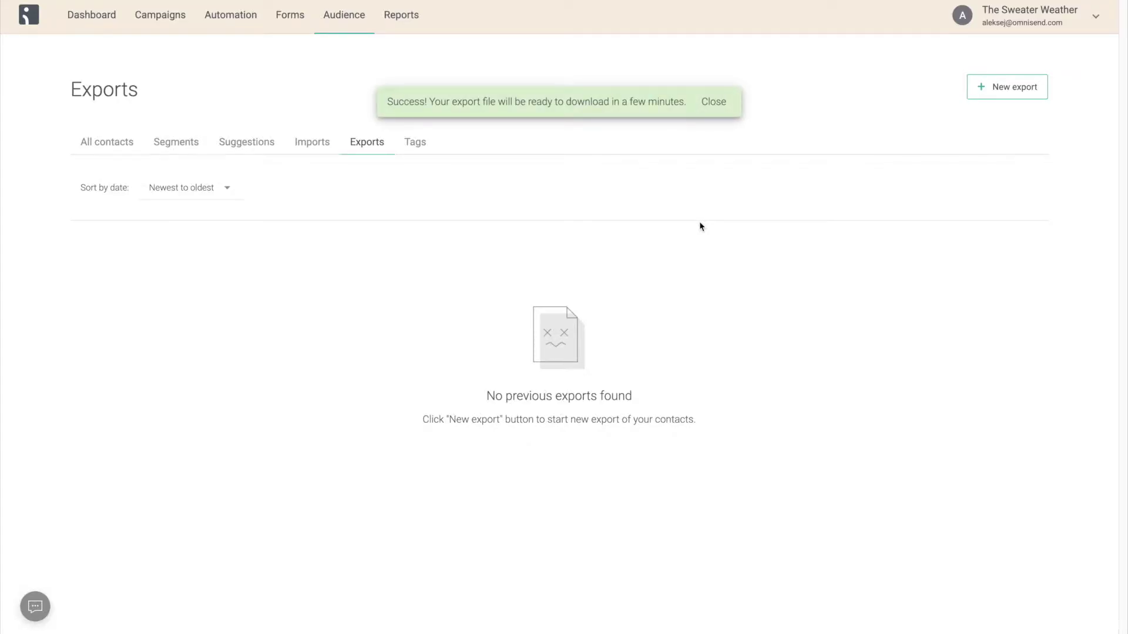
key("F5")
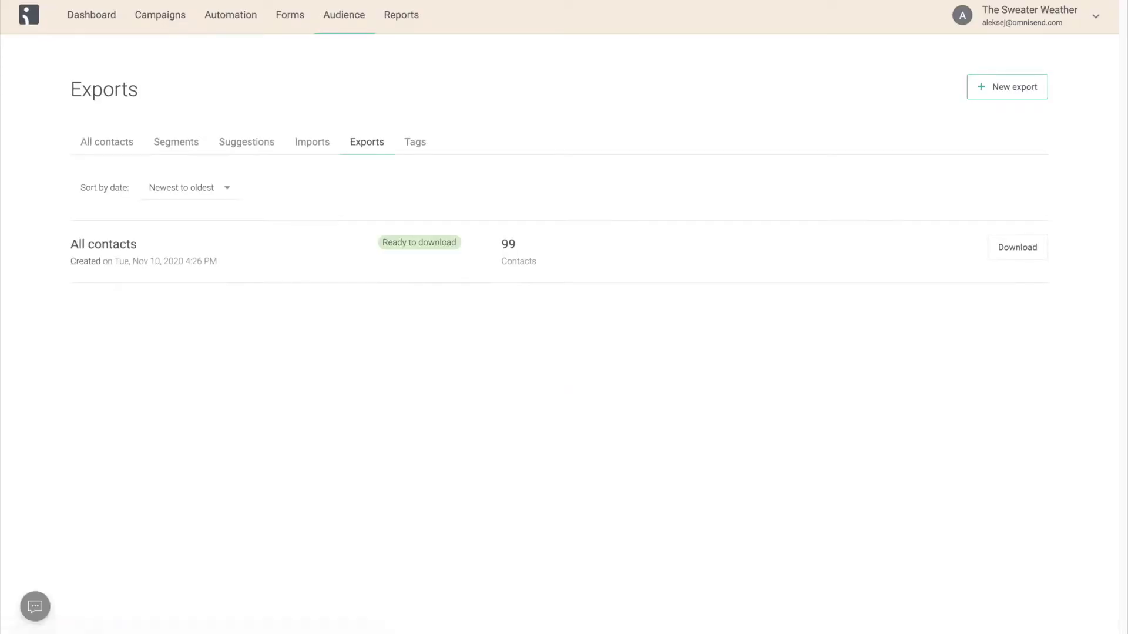
left_click(996, 249)
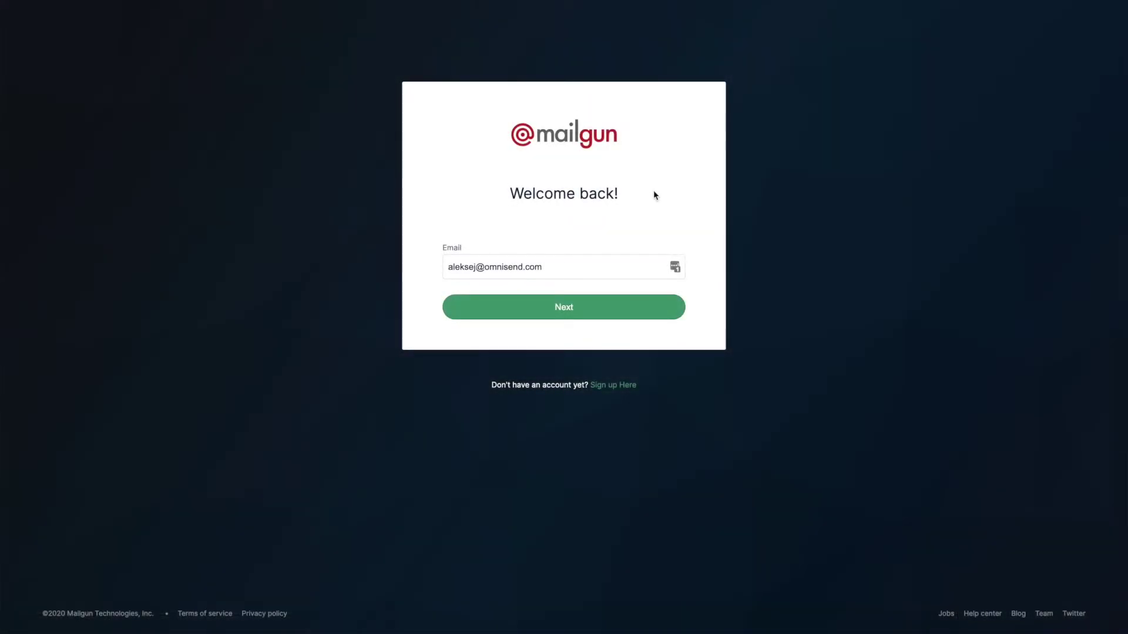
- Open the Mailgun new-account form and enter the full name
left_click(615, 385)
left_click(498, 159)
type("Aleksej Omnisend")
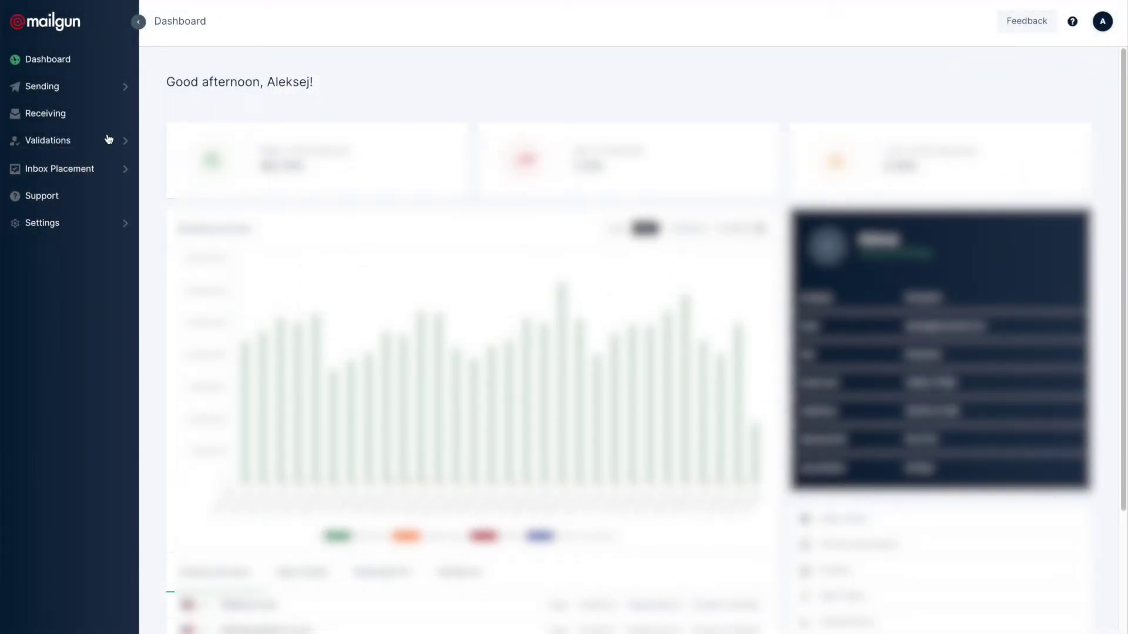
- Upload the exported contacts CSV for bulk validation as 'Clean list' and validate it
left_click(112, 144)
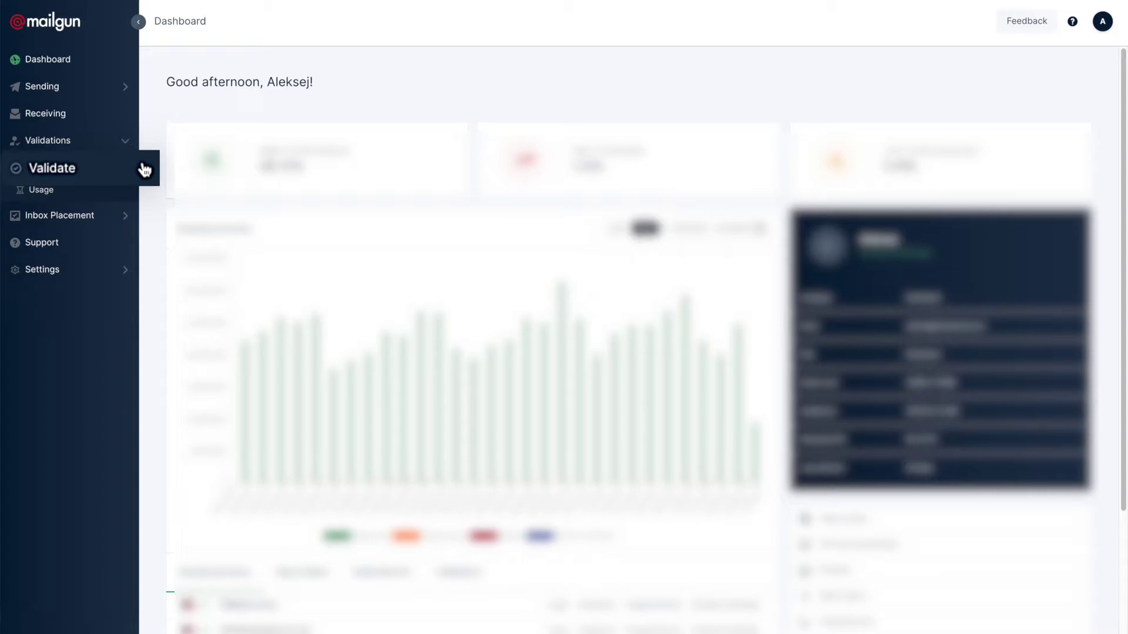
left_click(143, 170)
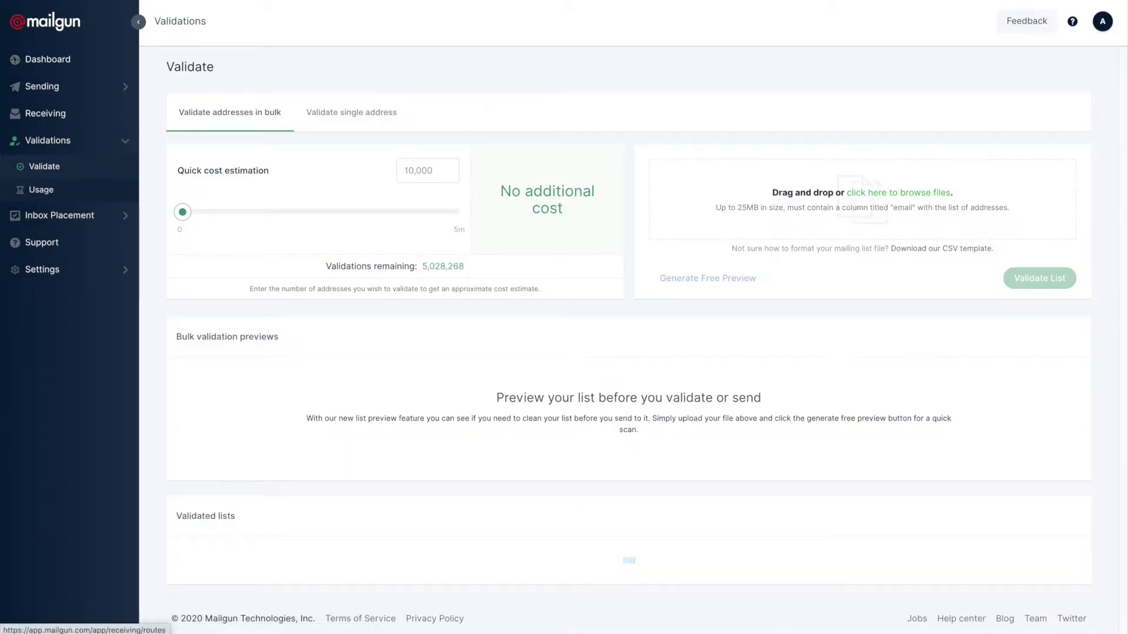
left_click_drag(481, 9, 787, 184)
left_click(632, 304)
type("Clean list")
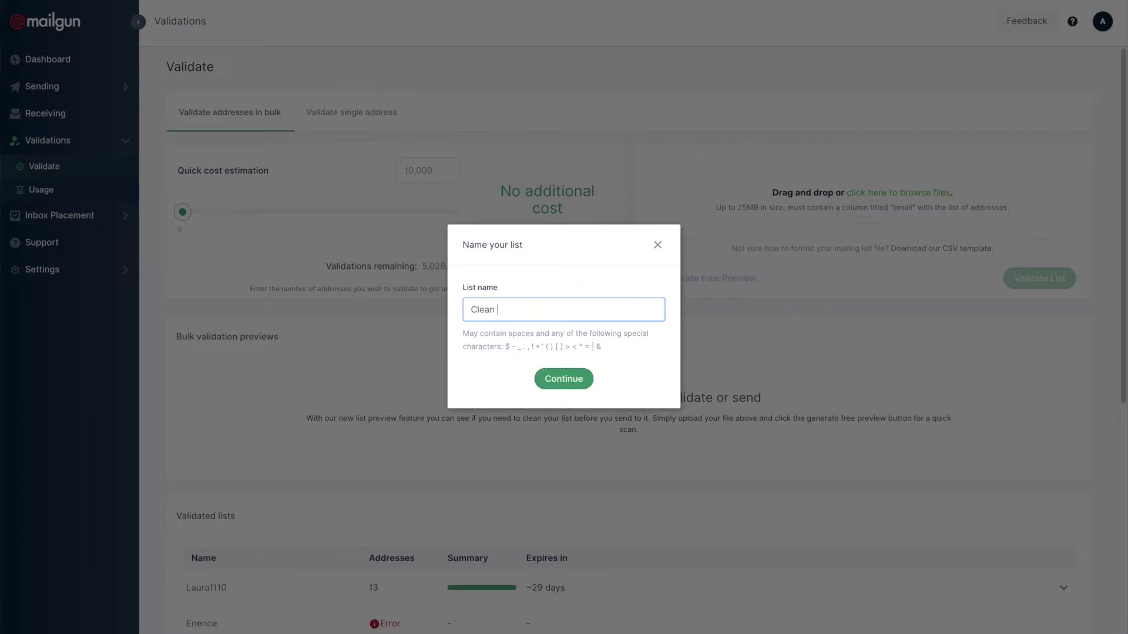
left_click(567, 378)
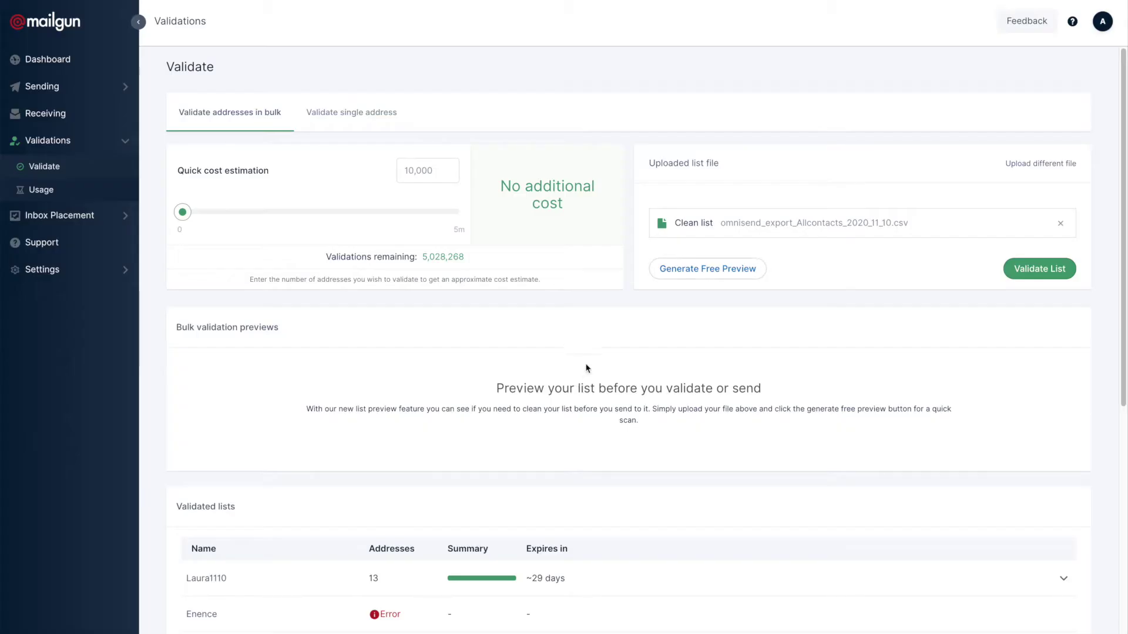
left_click(1039, 269)
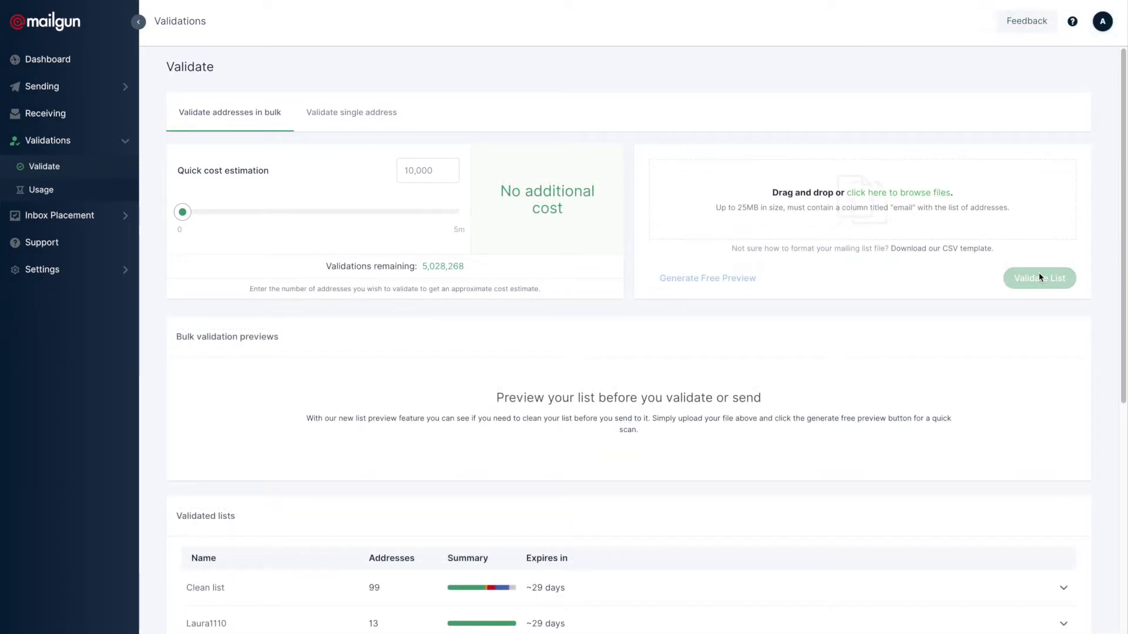
- Download the Clean list validation results as a CSV file
left_click(1063, 587)
scroll(1065, 585, "down", 1)
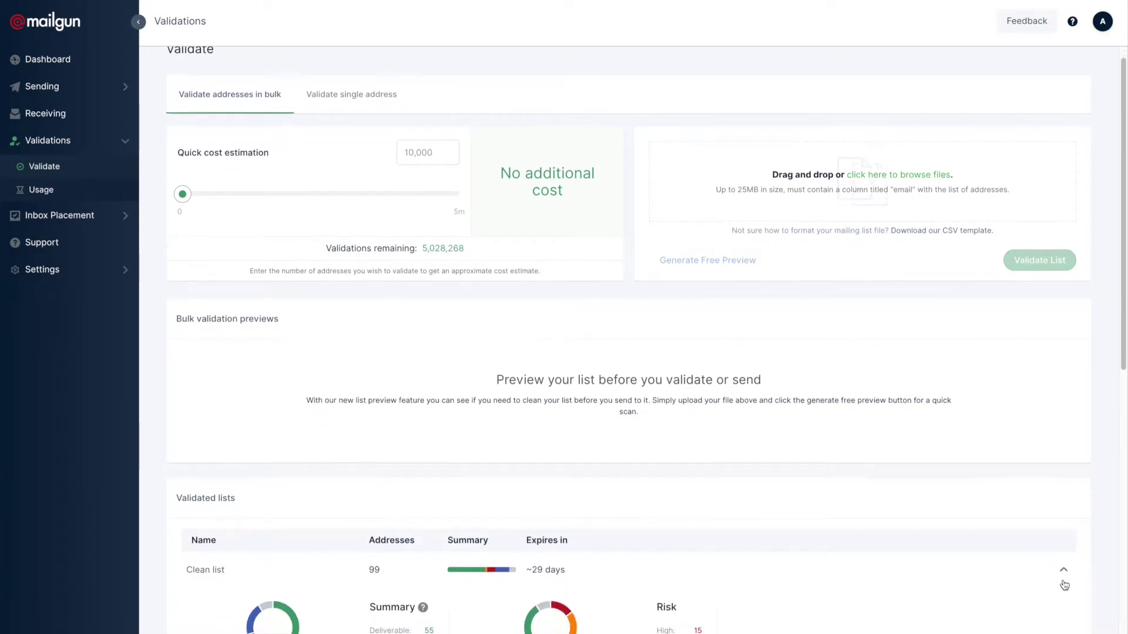
scroll(1064, 585, "down", 3)
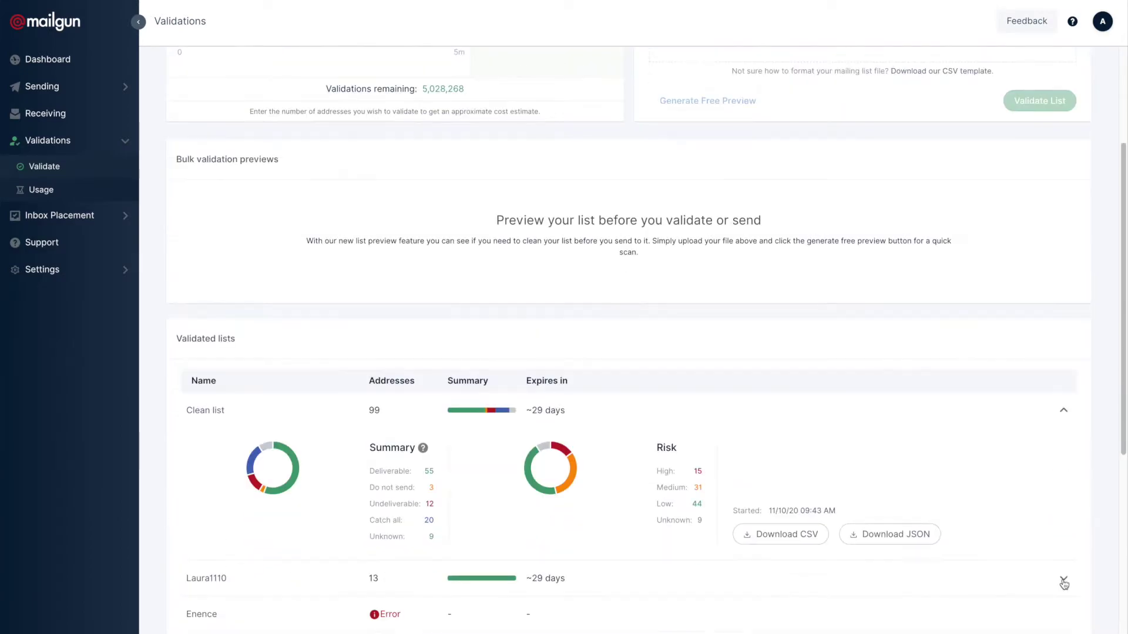
left_click(798, 537)
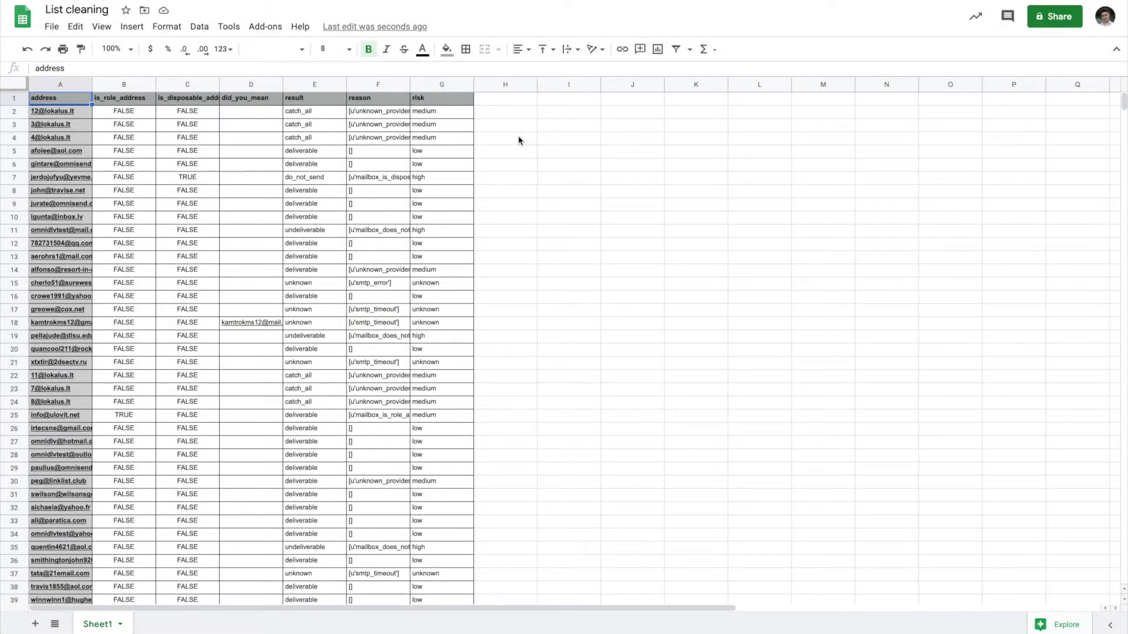
- Filter the risk column to hide the 'low' rows
left_click(451, 86)
left_click(201, 30)
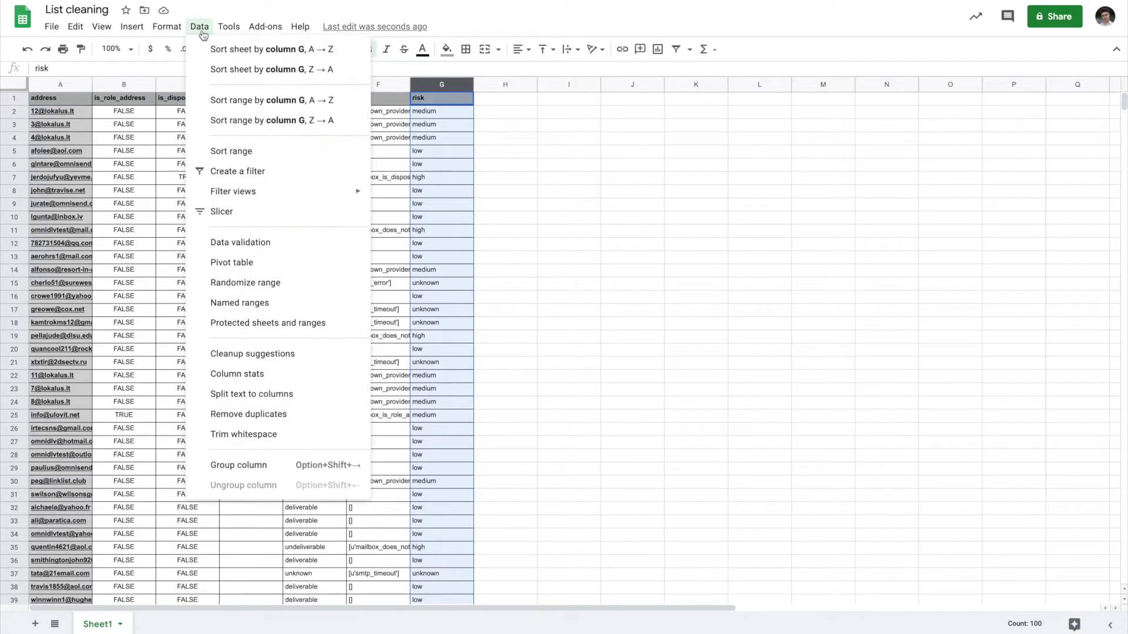
left_click(238, 171)
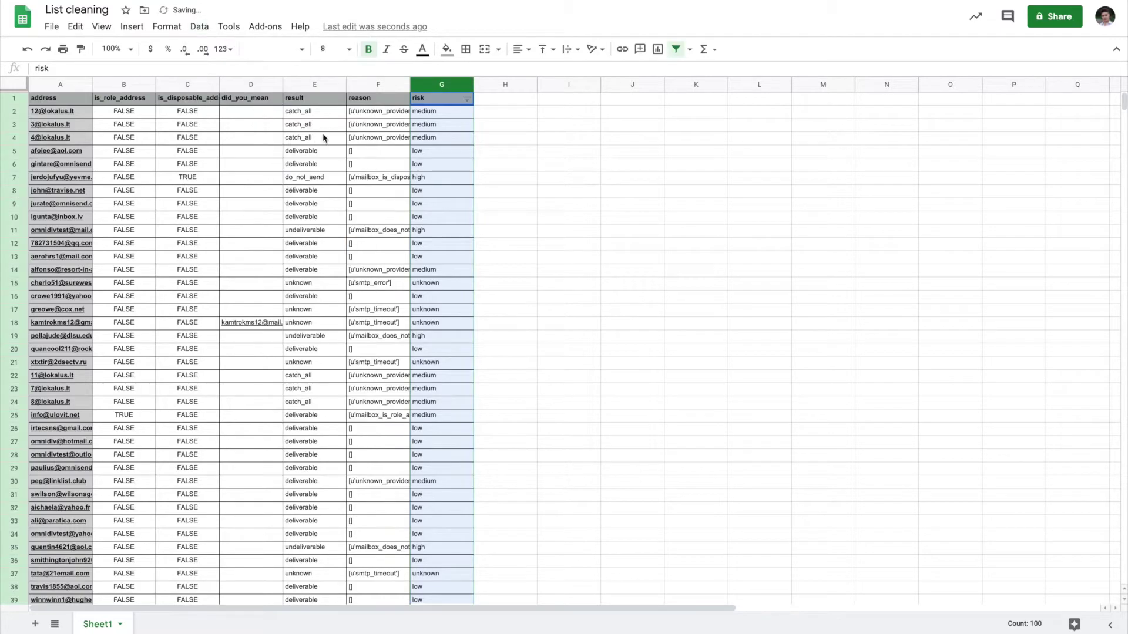
left_click(464, 100)
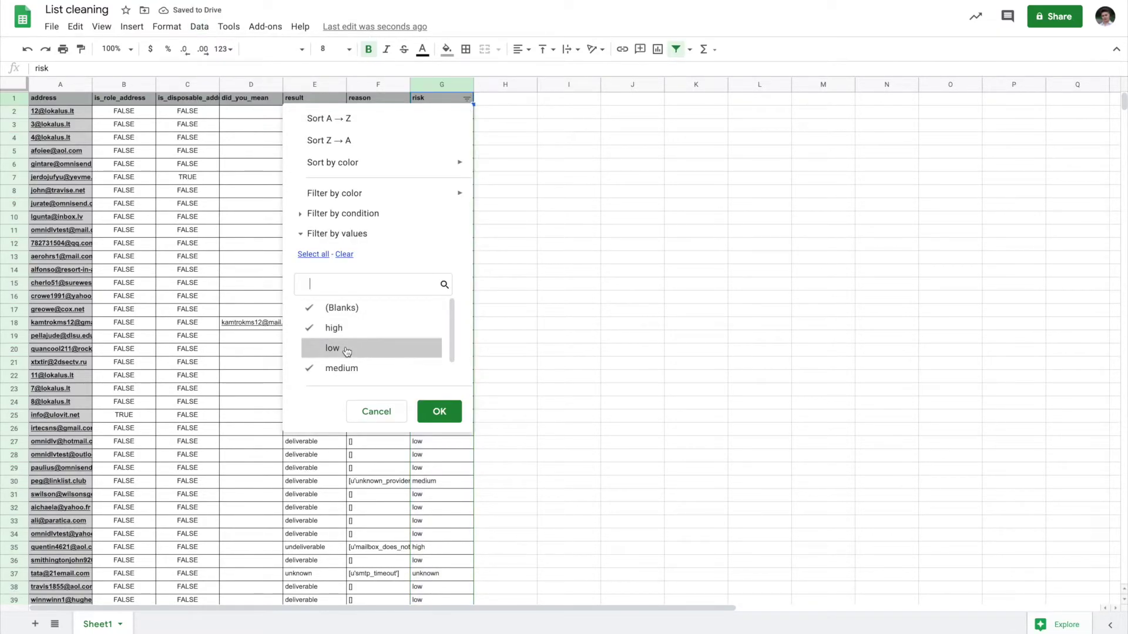
left_click(439, 411)
- Delete all remaining visible rows that are not rated low risk
left_click(59, 111)
key("ctrl+a")
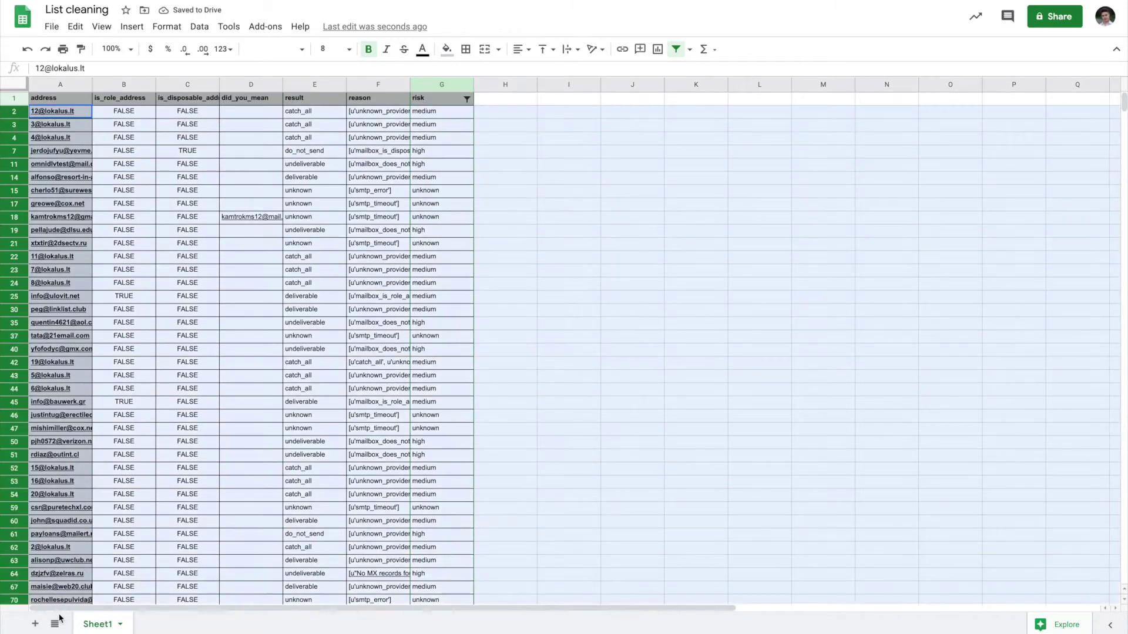
scroll(35, 528, "down", 5)
right_click(13, 485)
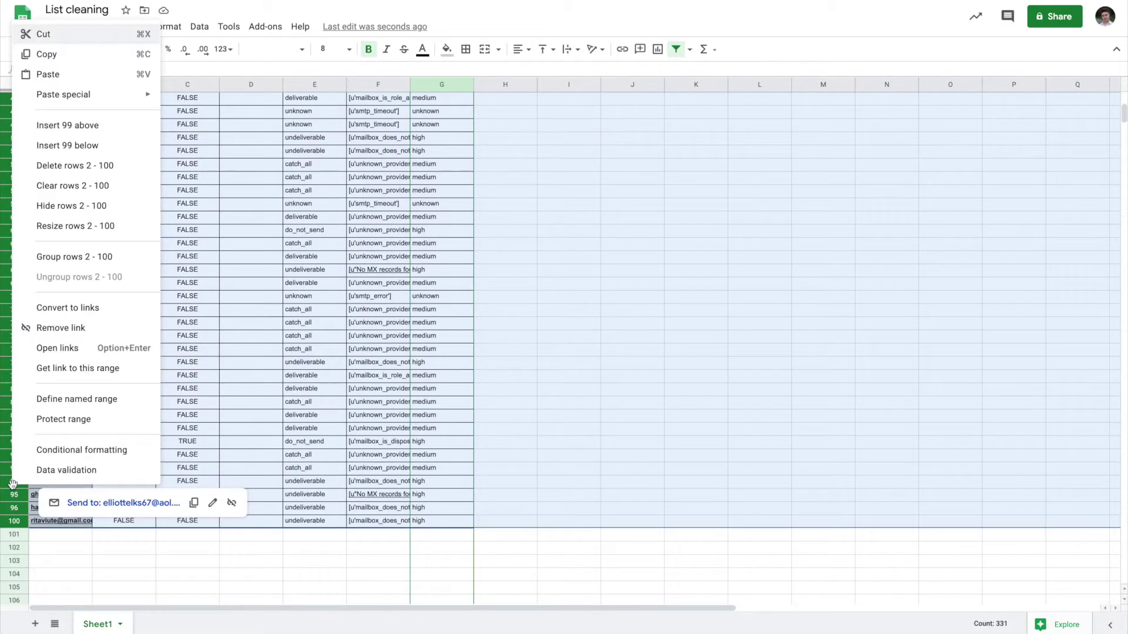
left_click(85, 165)
- Refilter the risk column to show only 'low' rows
left_click(94, 152)
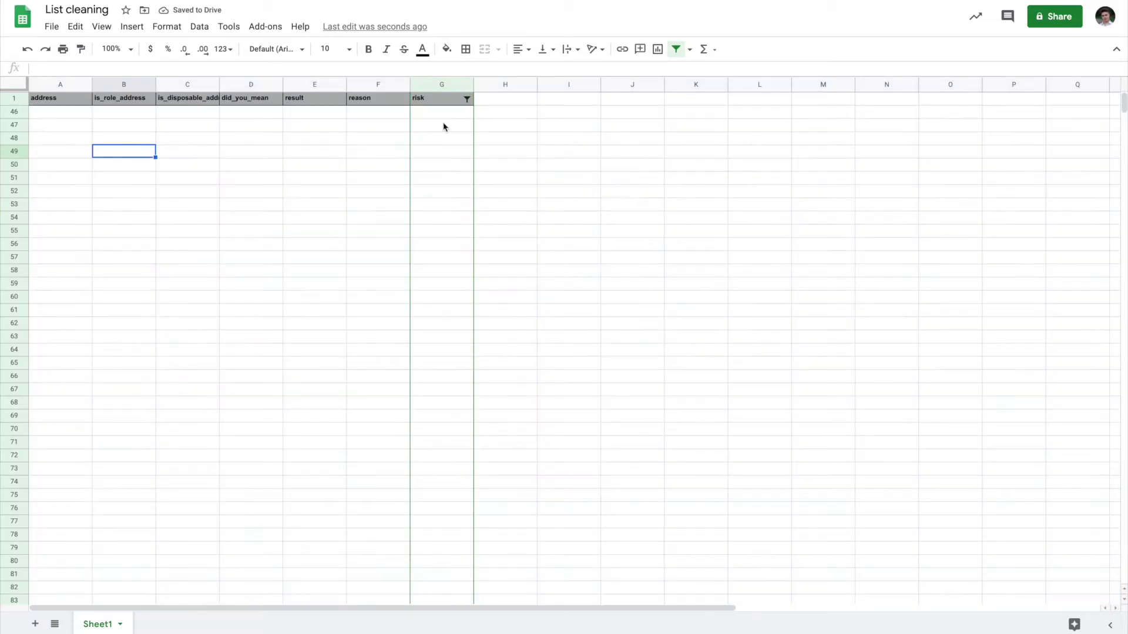
left_click(466, 99)
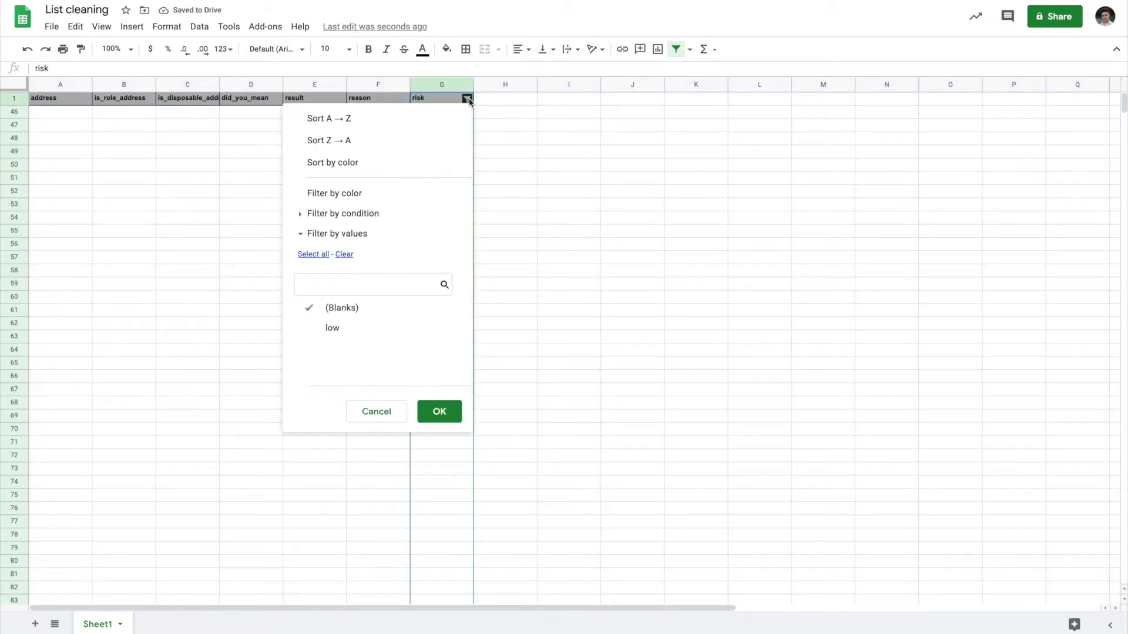
left_click(388, 328)
left_click(440, 411)
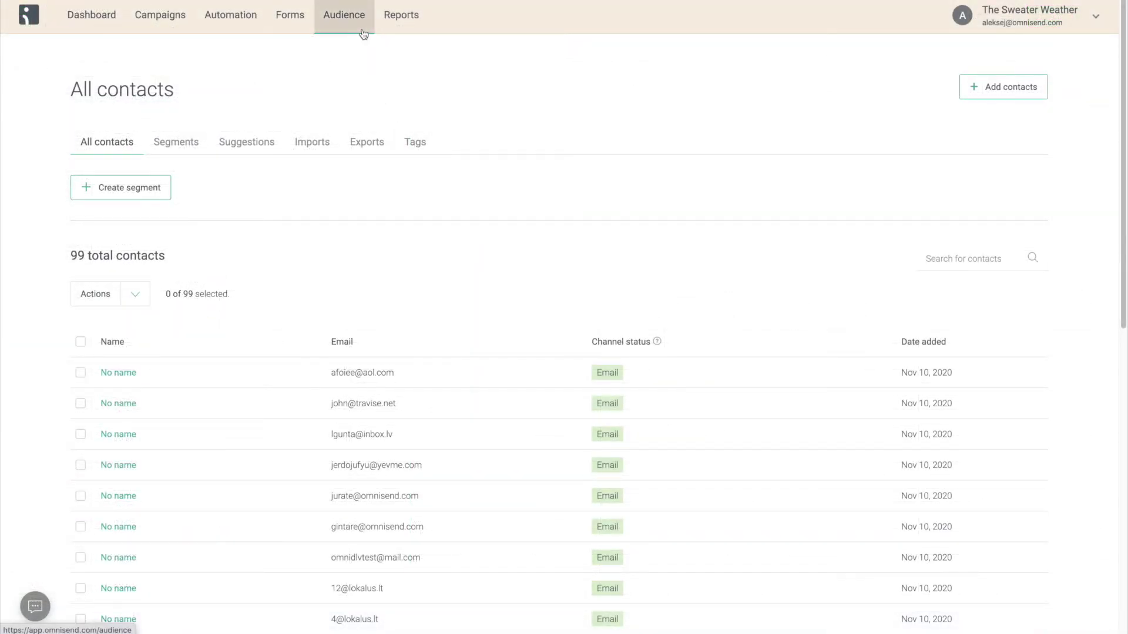
- Import List cleaning - Sheet1.csv via File import, tagging contacts 'clean list contact'
left_click(1034, 92)
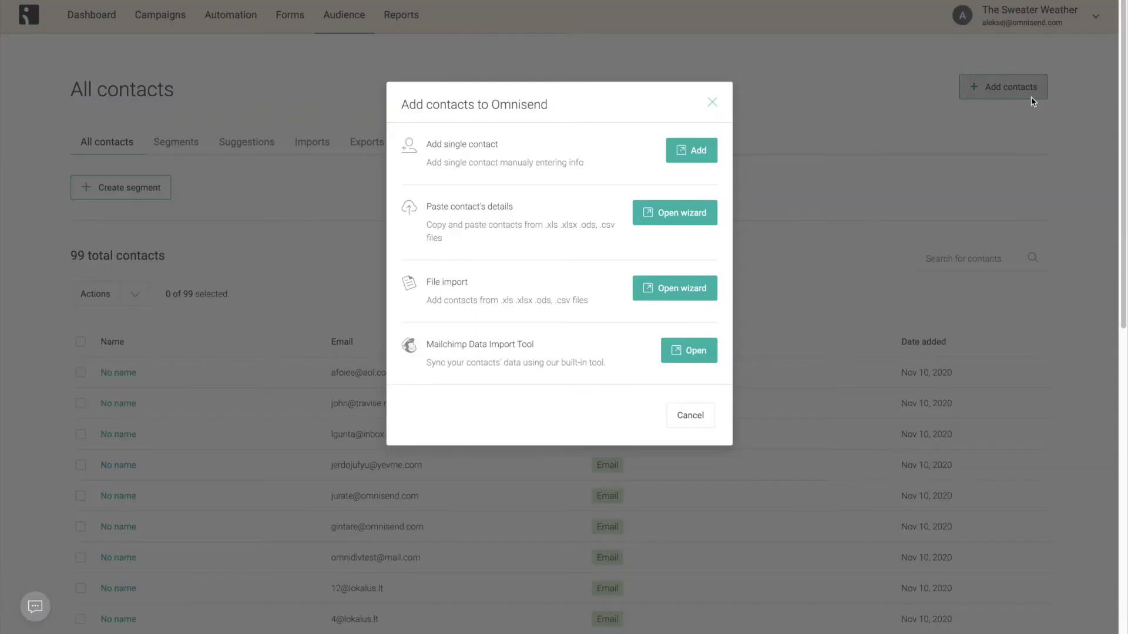
left_click(703, 288)
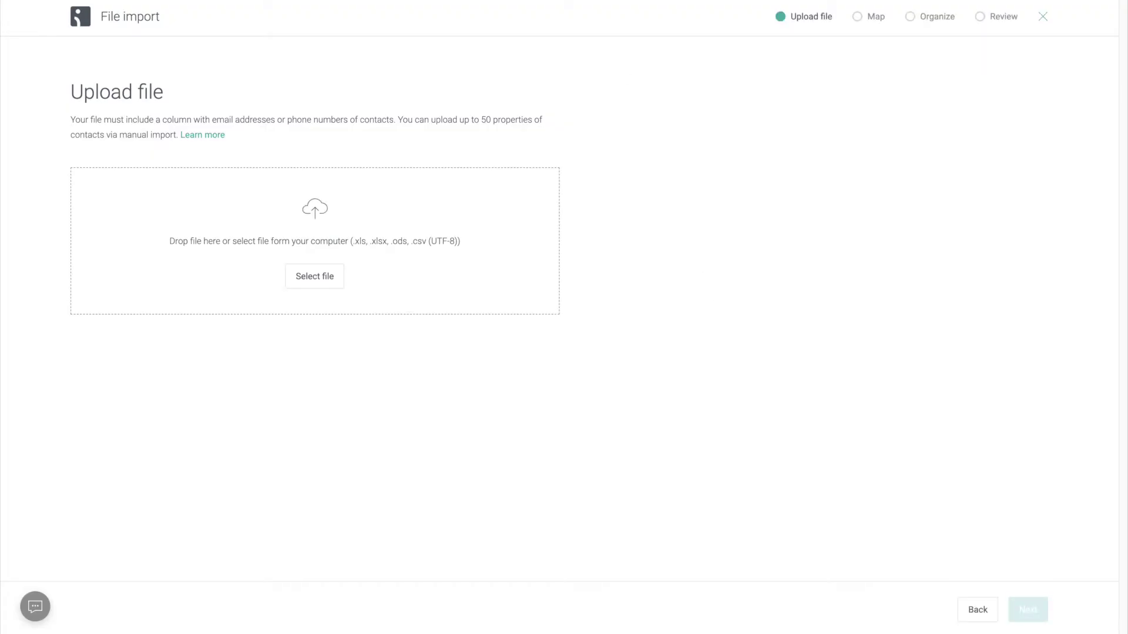
left_click_drag(3, 112, 224, 212)
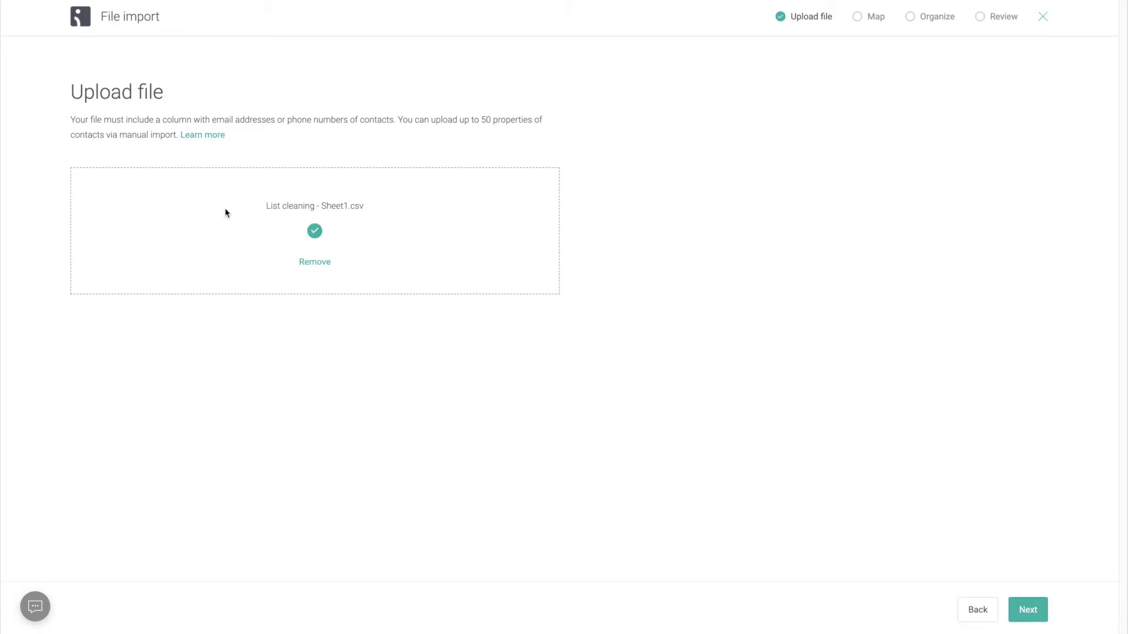
left_click(1029, 609)
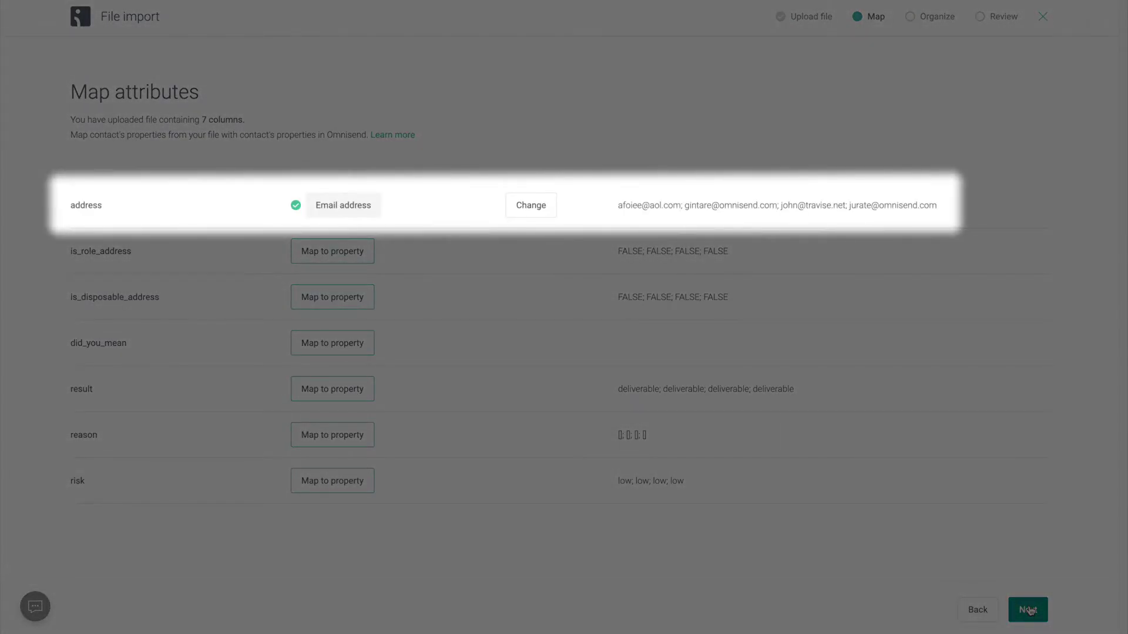
left_click(1029, 610)
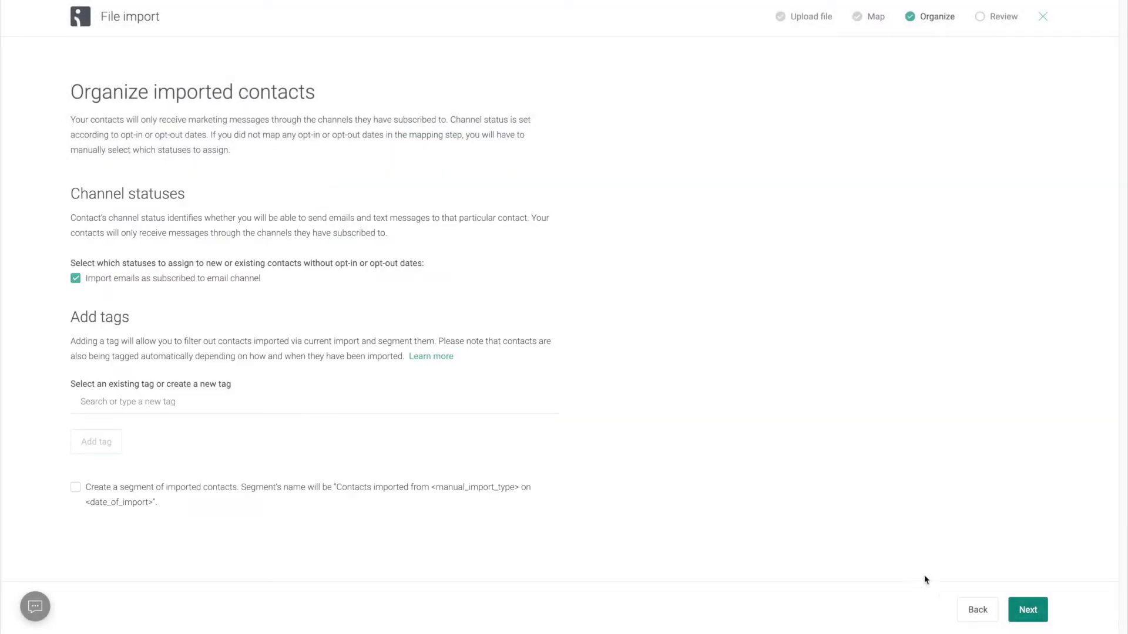
left_click(352, 404)
type("clean list")
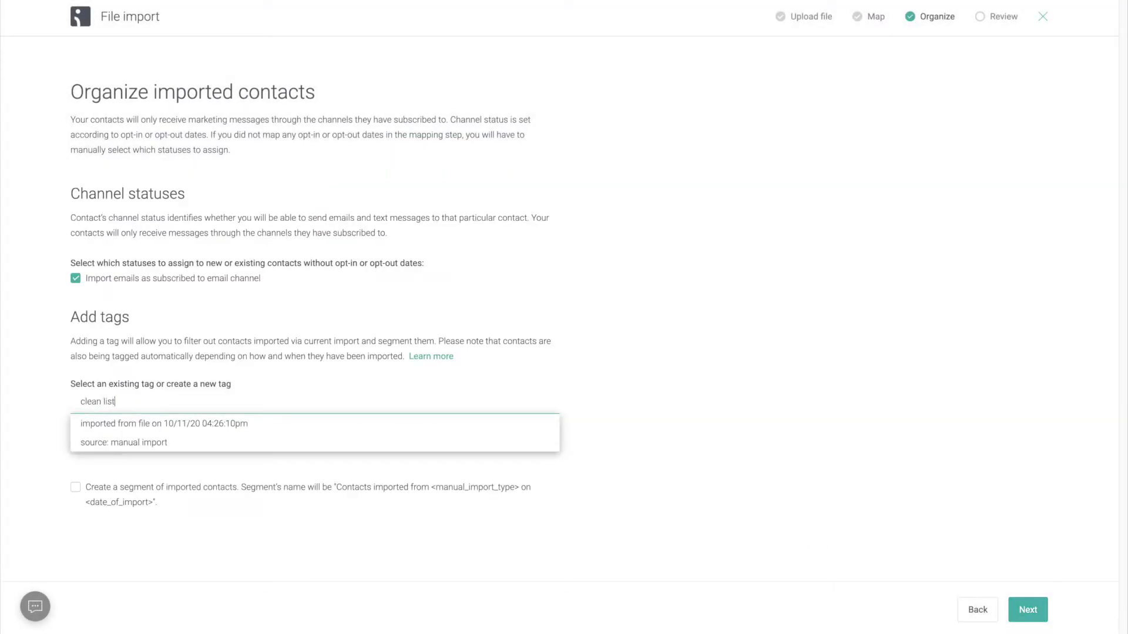
type(" contact")
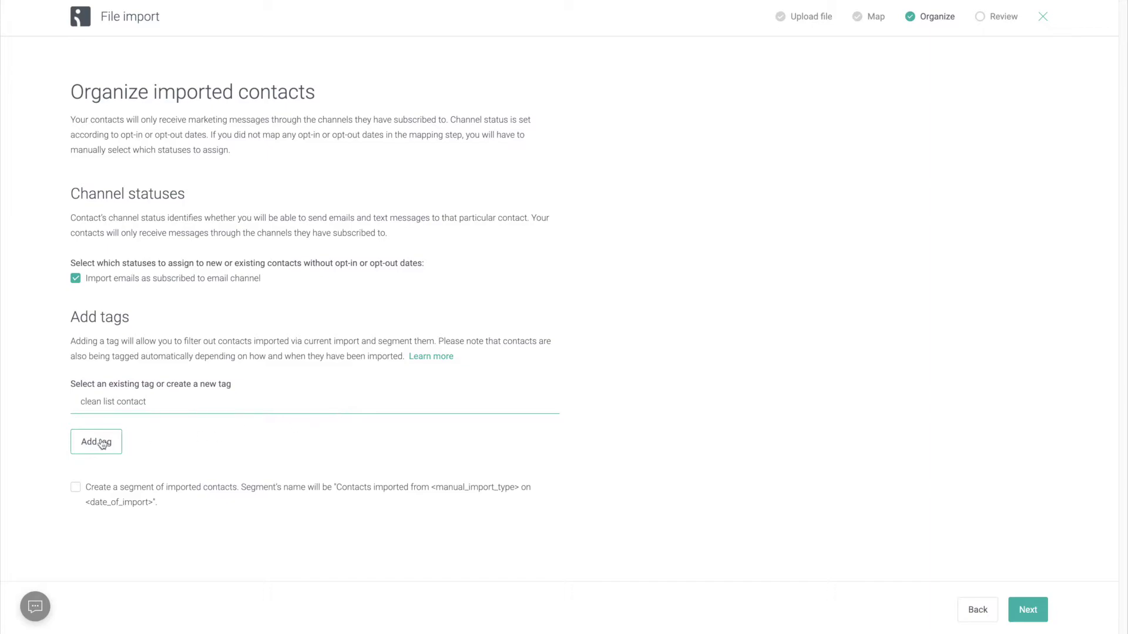
left_click(103, 444)
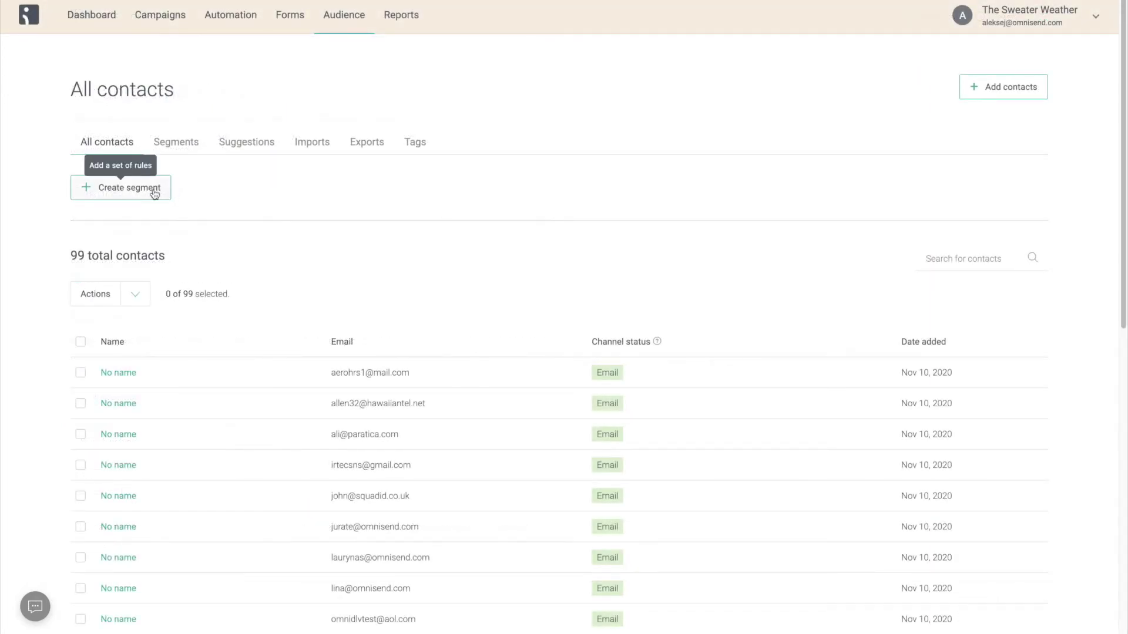
- Save a segment where Tag is not 'clean list contact' and select its contacts
left_click(154, 189)
left_click(151, 213)
type("tag")
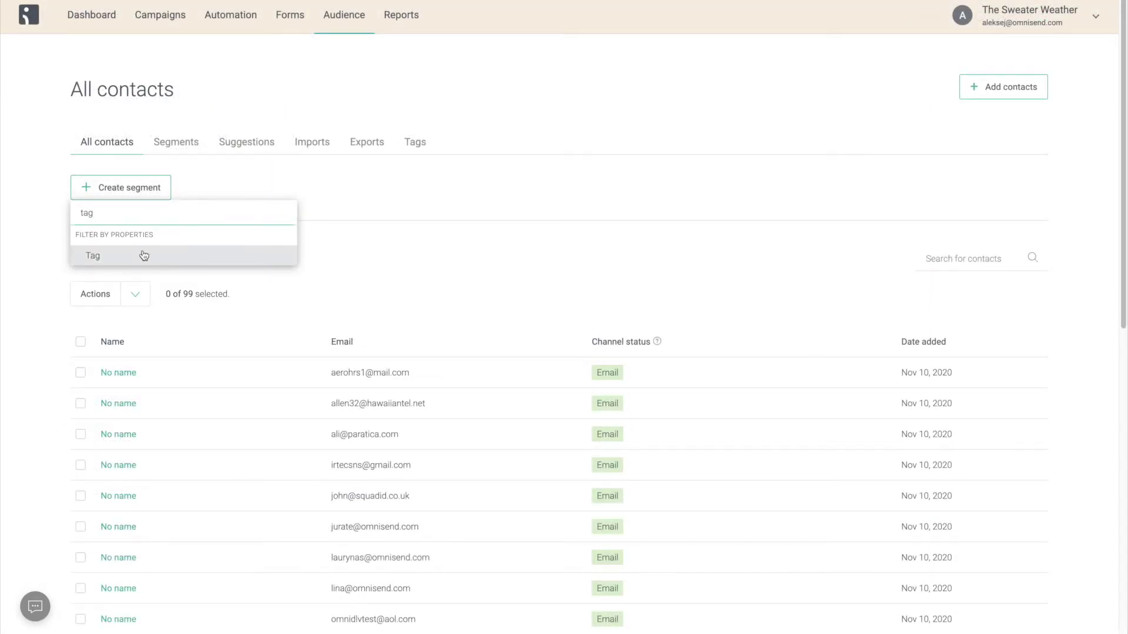
left_click(144, 255)
left_click(107, 314)
left_click(142, 354)
left_click(148, 400)
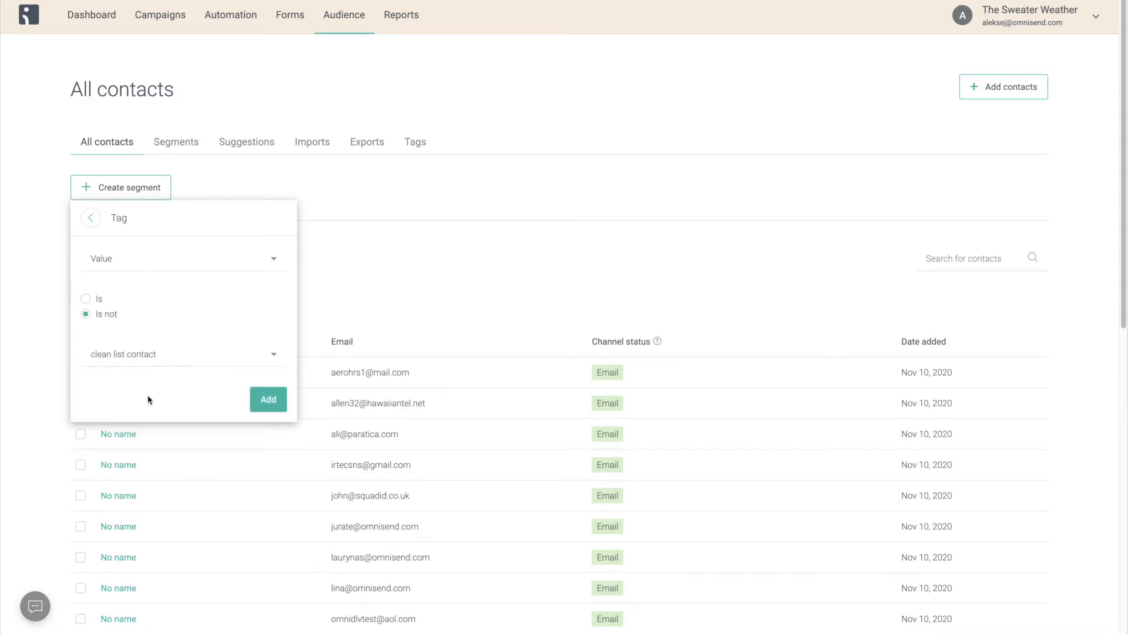
left_click(259, 404)
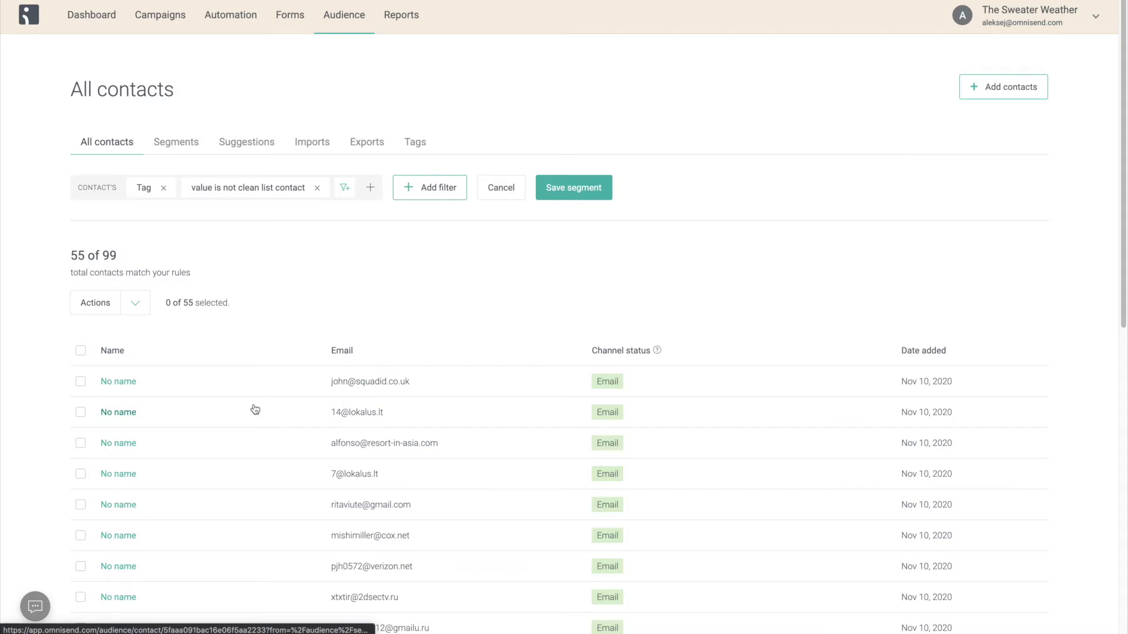
left_click(573, 188)
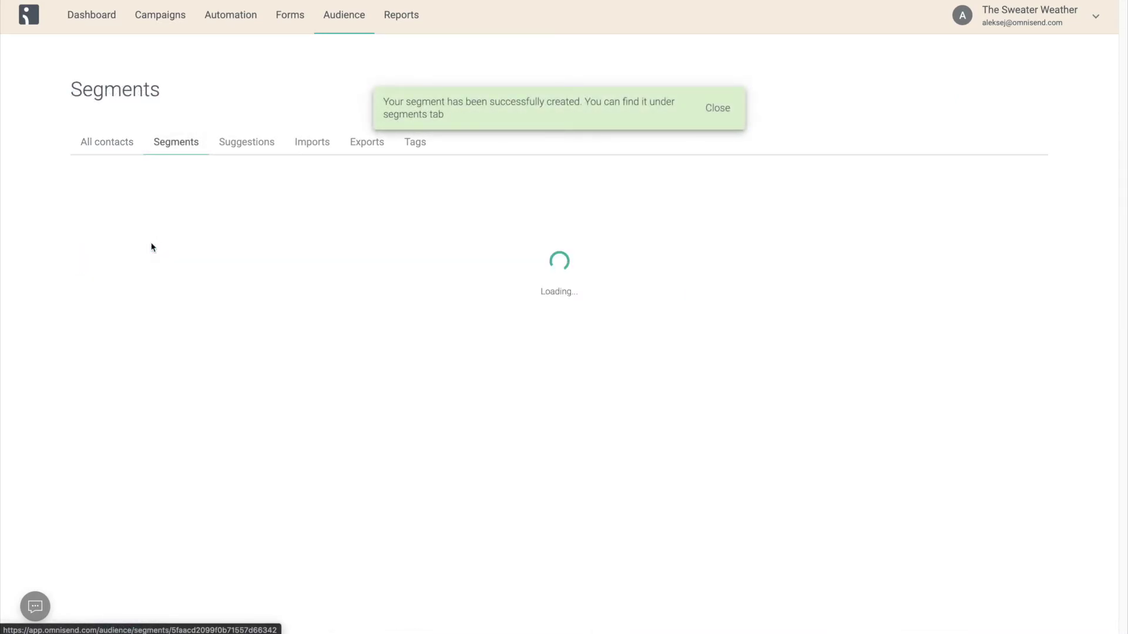
left_click(81, 381)
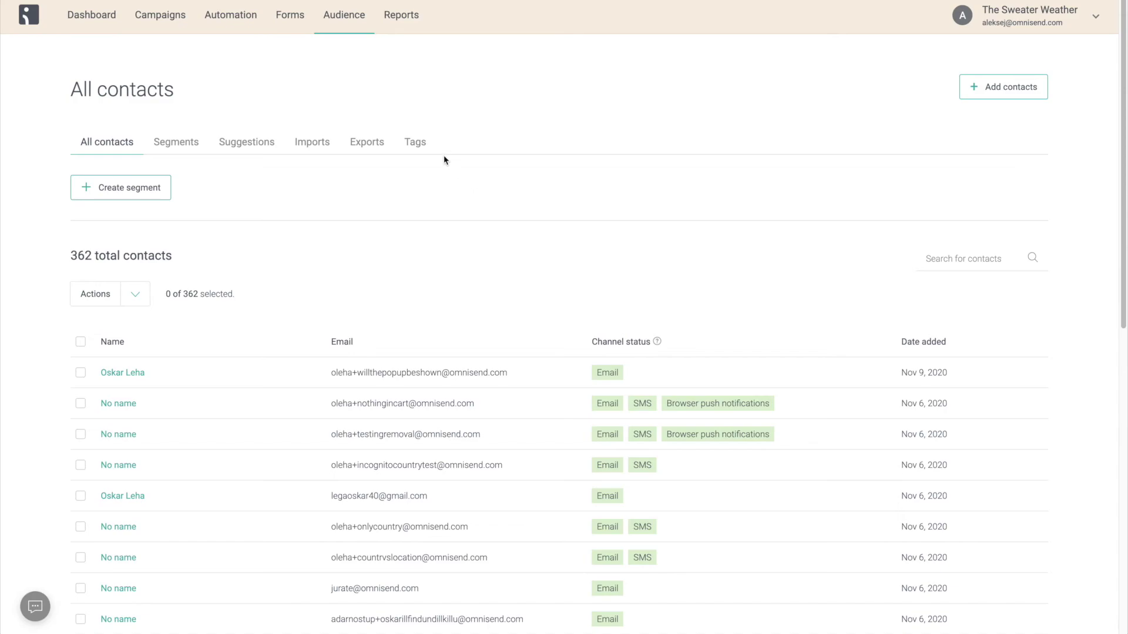
- Create the suggested Inactive email subscribers segment and select all 78 contacts
left_click(254, 147)
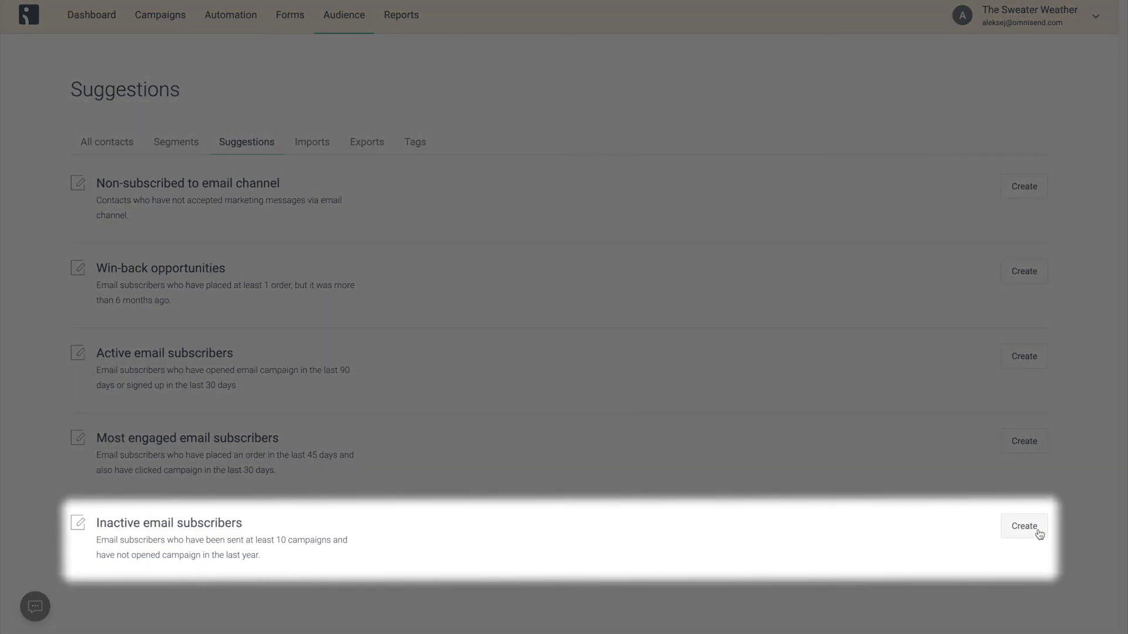
left_click(1038, 532)
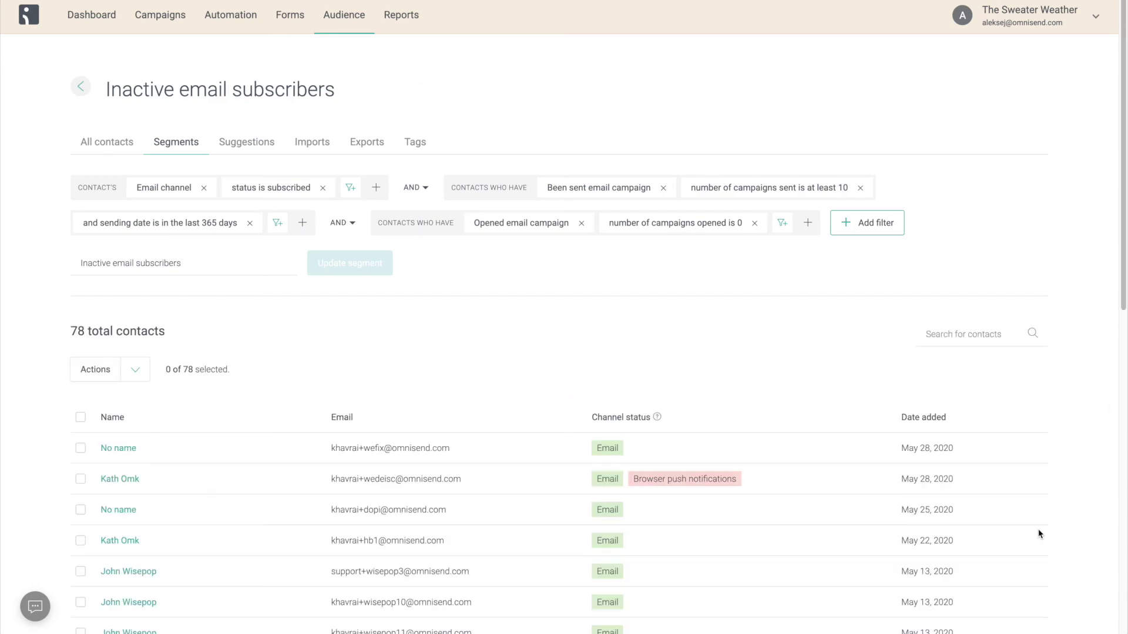
left_click(81, 417)
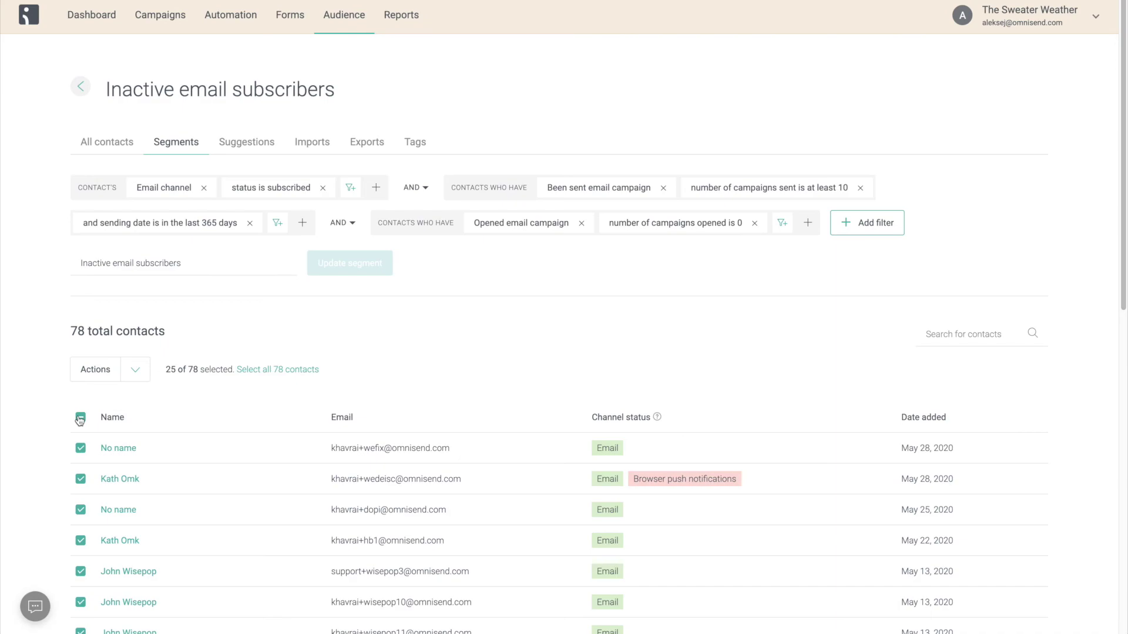
left_click(241, 370)
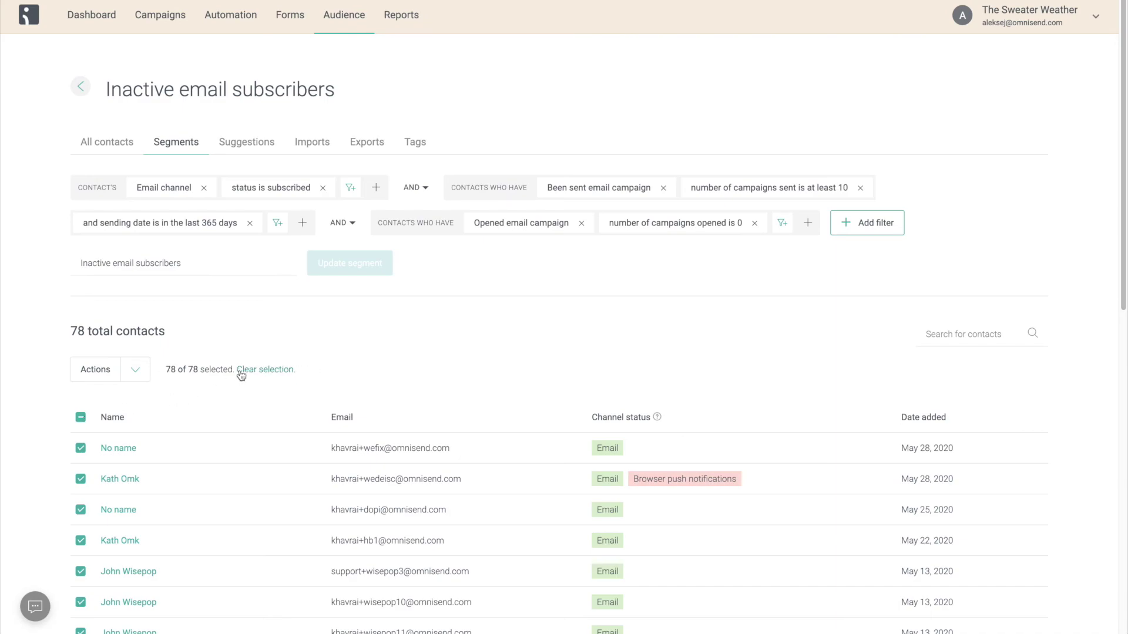
- Unsubscribe the 78 selected contacts from the Email channel
left_click(144, 375)
left_click(143, 391)
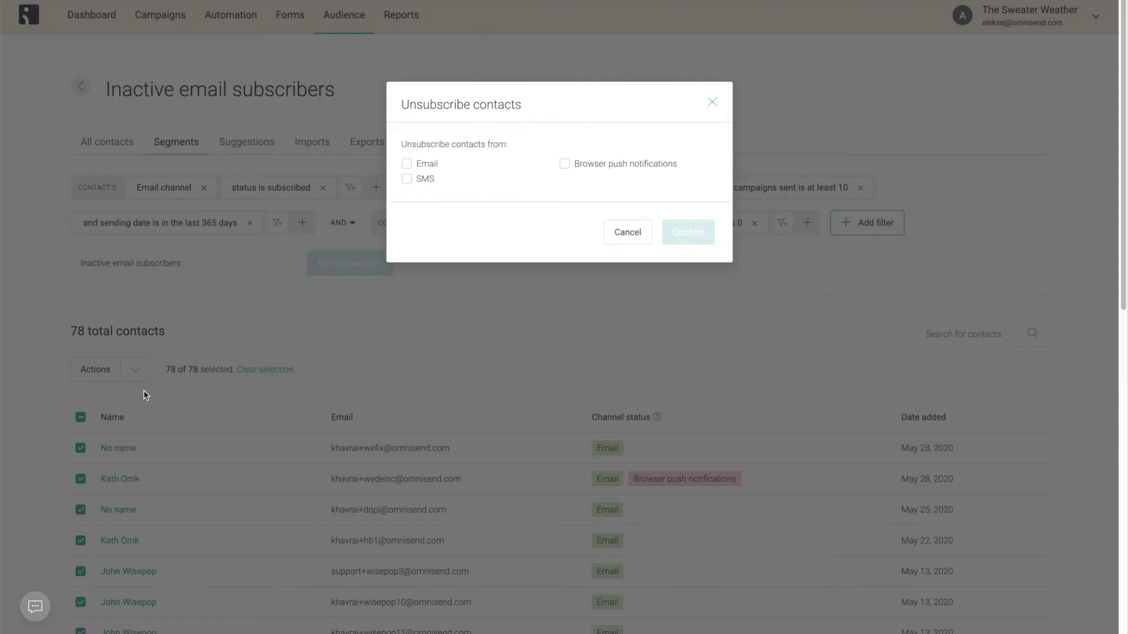
left_click(430, 168)
left_click(674, 236)
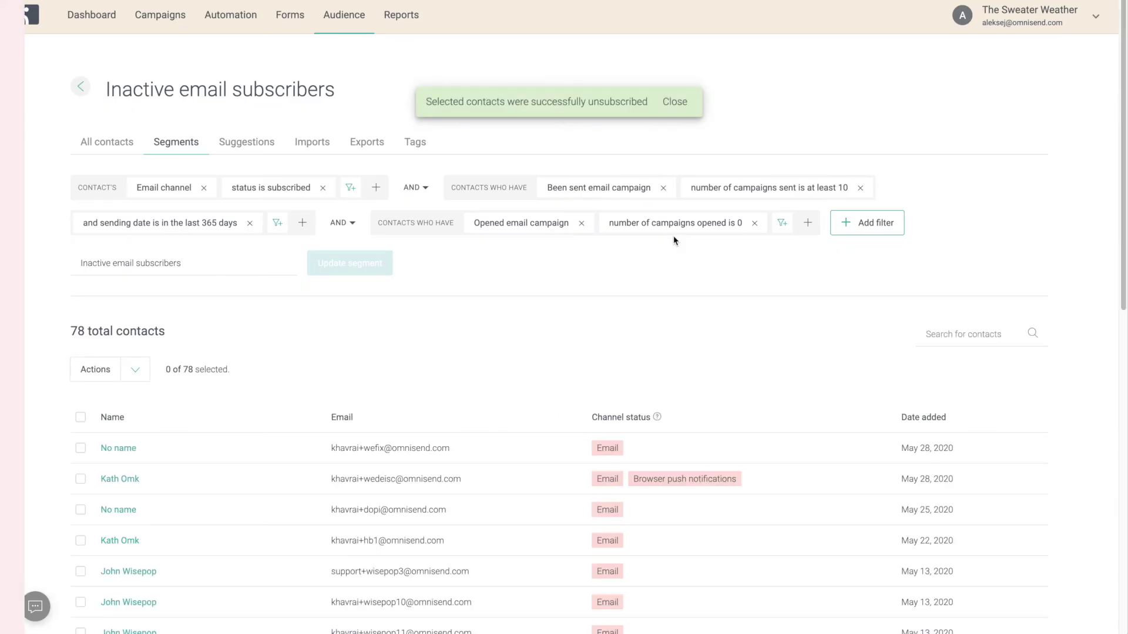